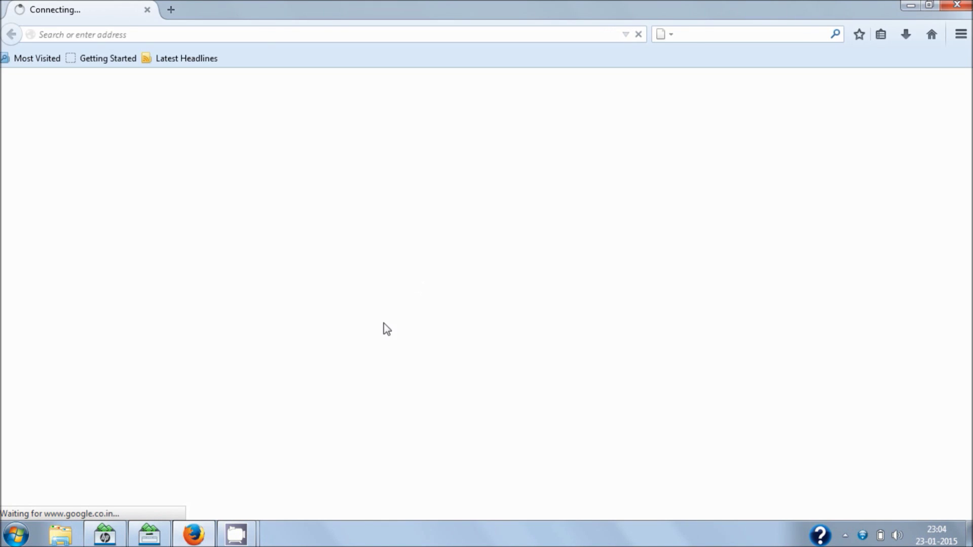
Search Google for keil.com and open the 'Keil Embedded Development Tools for ARM' result
click(721, 35)
text(kei)
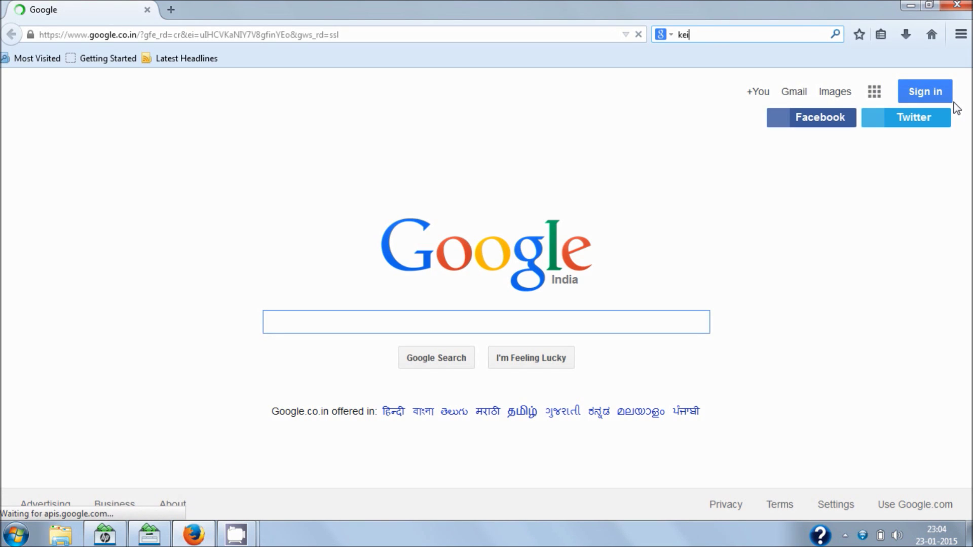
text(l.com)
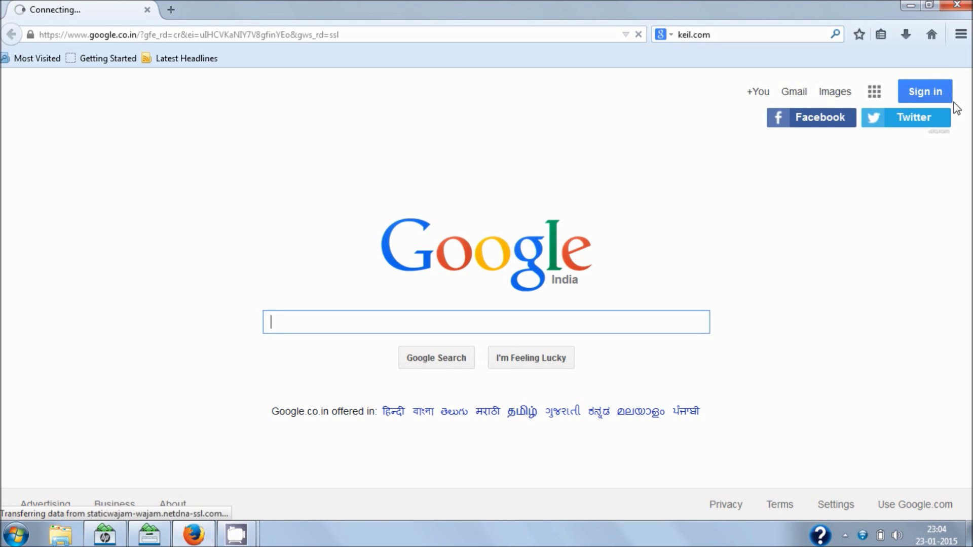
key(Return)
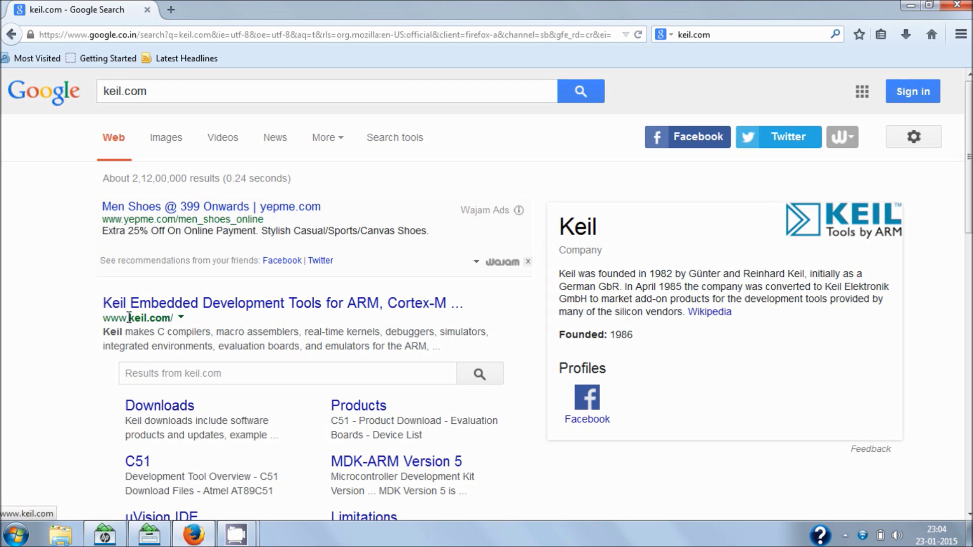
click(196, 303)
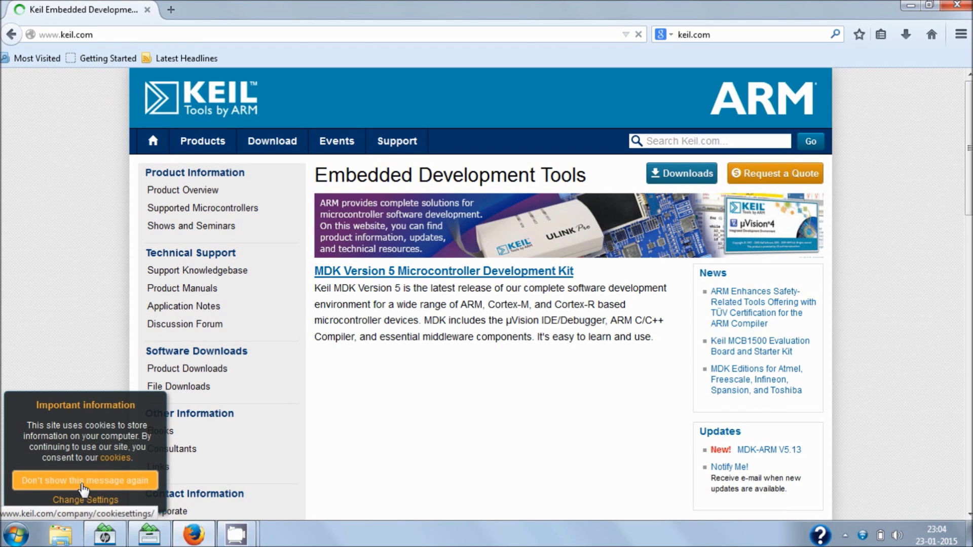
Dismiss the cookie notice permanently and go to the Keil Download page
click(83, 482)
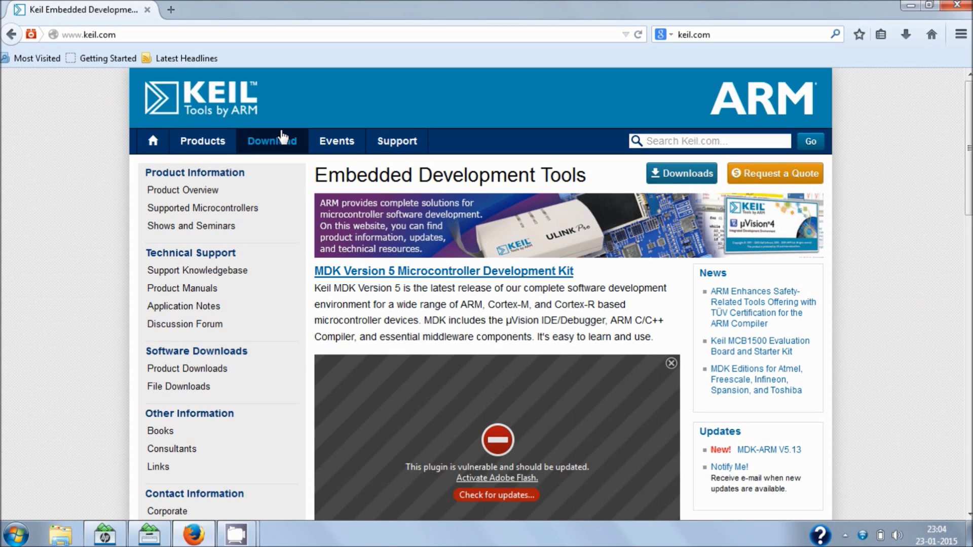
click(272, 140)
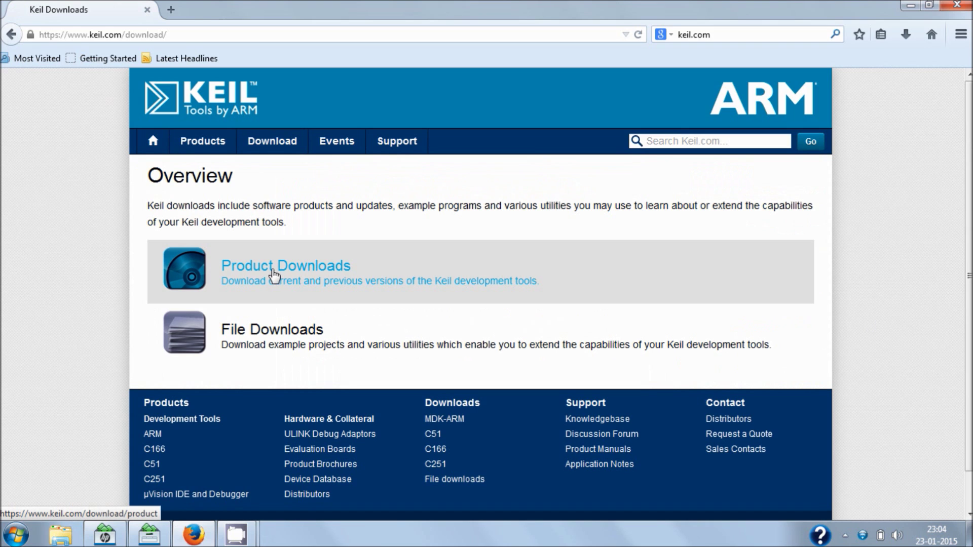
Go to Product Downloads and choose MDK-ARM v4 to reach its download form
click(276, 275)
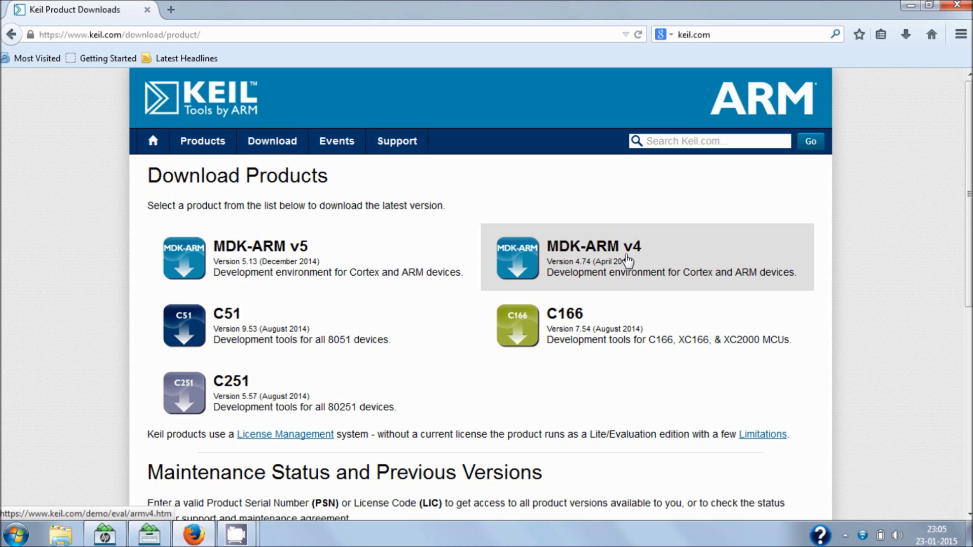
click(603, 261)
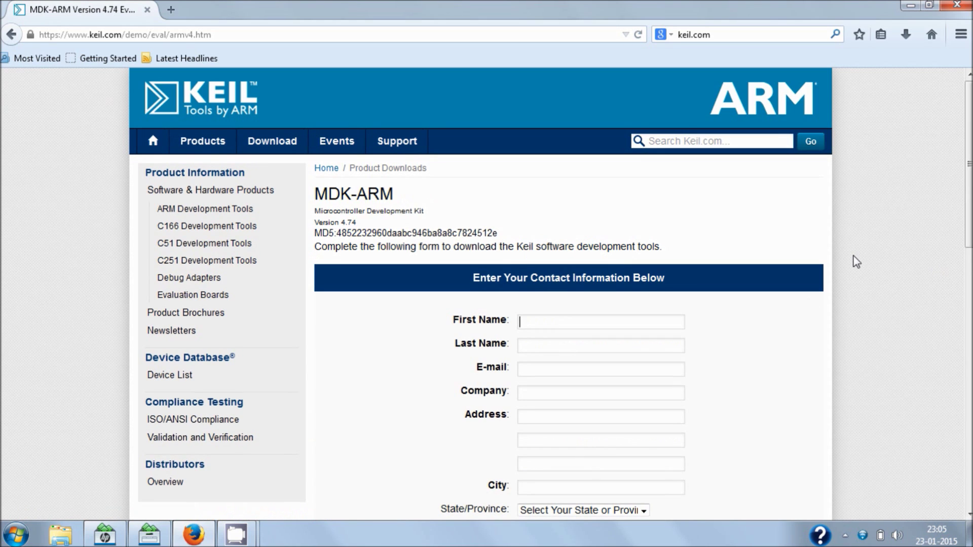
scroll(867, 228, down, 3)
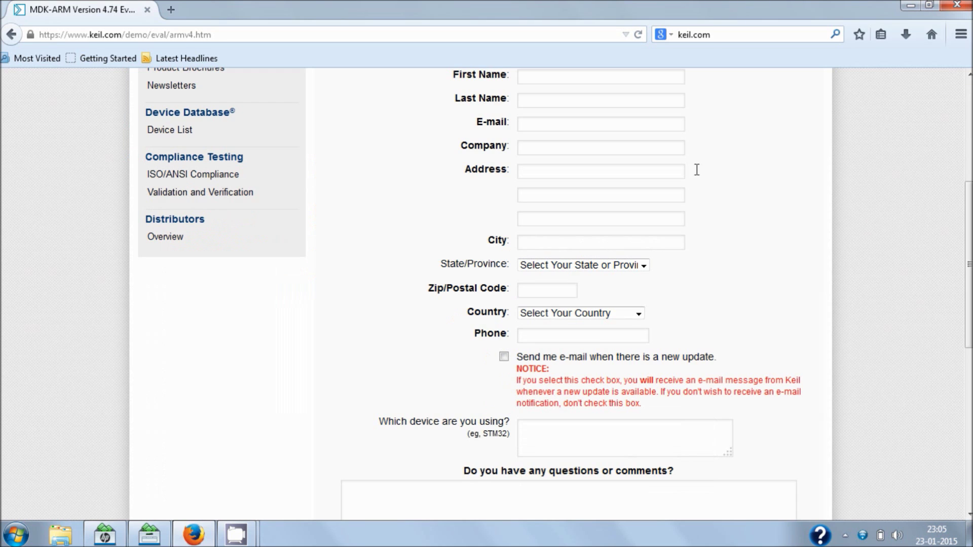
scroll(816, 223, up, 3)
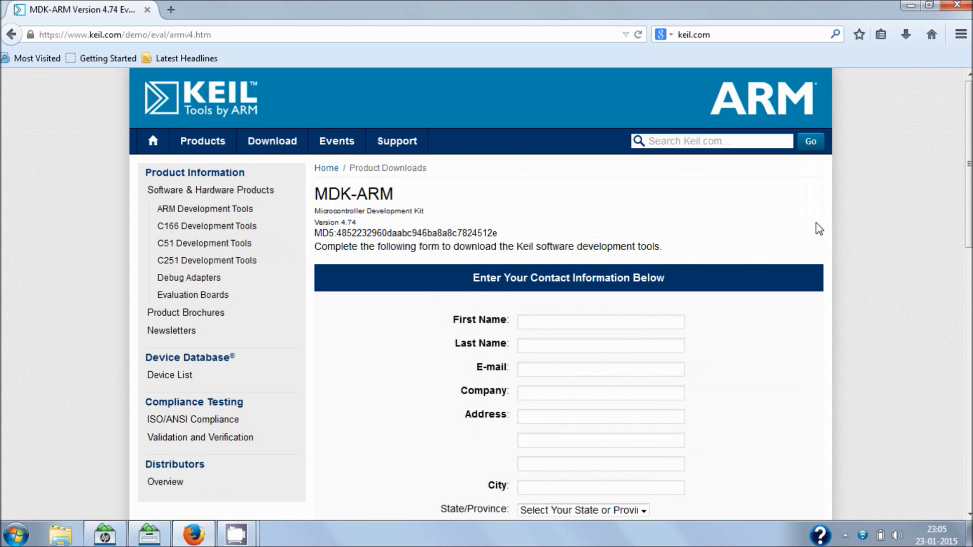
scroll(816, 223, down, 3)
scroll(816, 223, down, 3)
scroll(819, 228, down, 1)
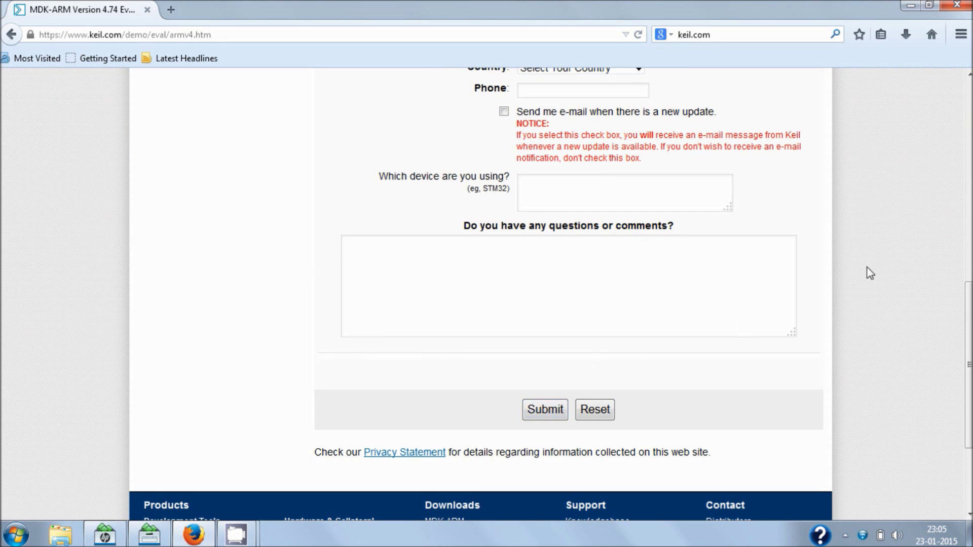
scroll(867, 274, up, 4)
Enter first name, last name, e-mail, company and address in the contact form
click(621, 155)
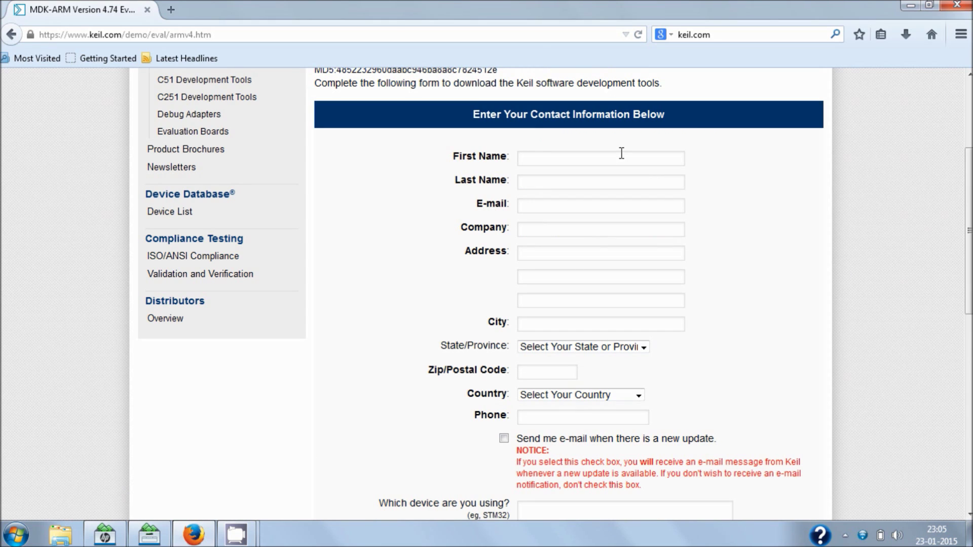
key(Tab)
key(Tab)
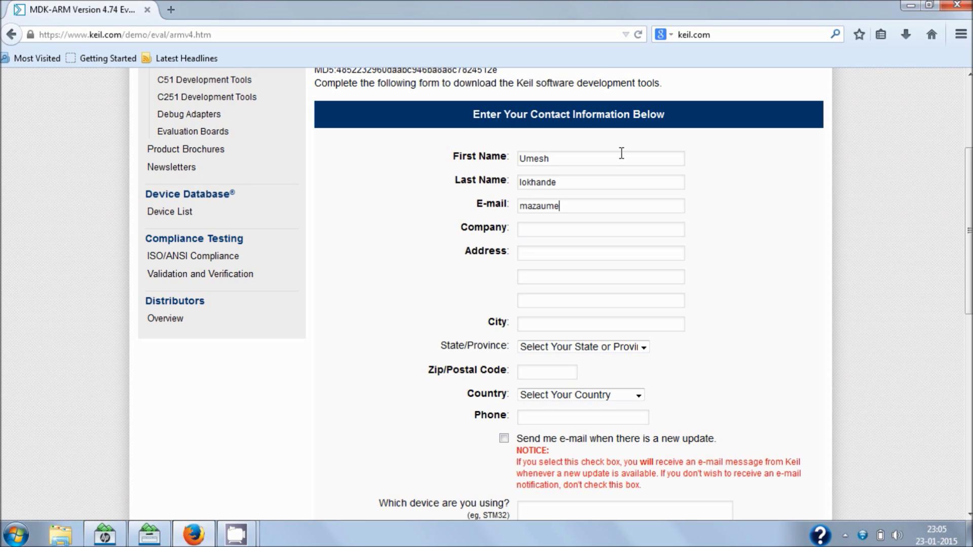
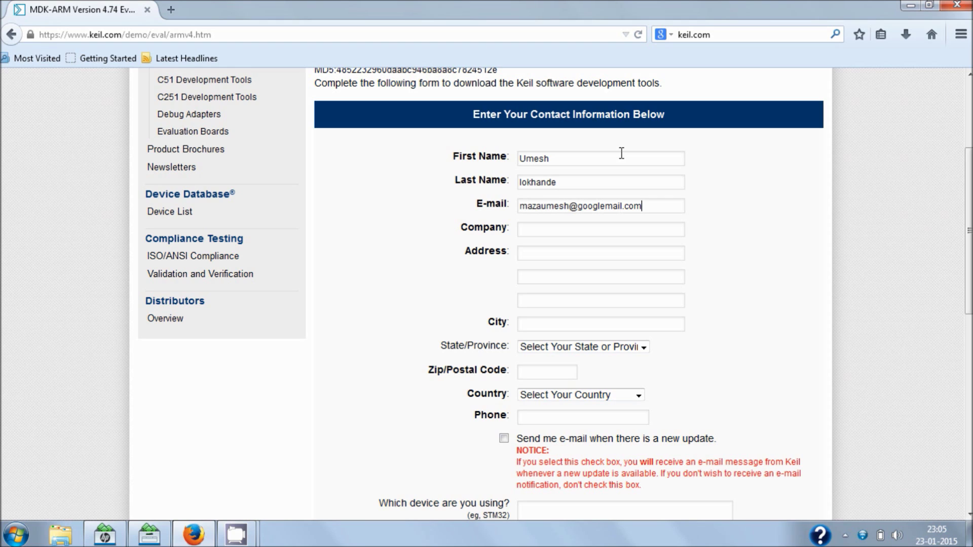
key(Tab)
text(non)
text(e)
key(Tab)
text(pim)
text(pri)
text(-pune)
Add city, postal code, country India and phone, opt in to update e-mails, and submit
click(575, 328)
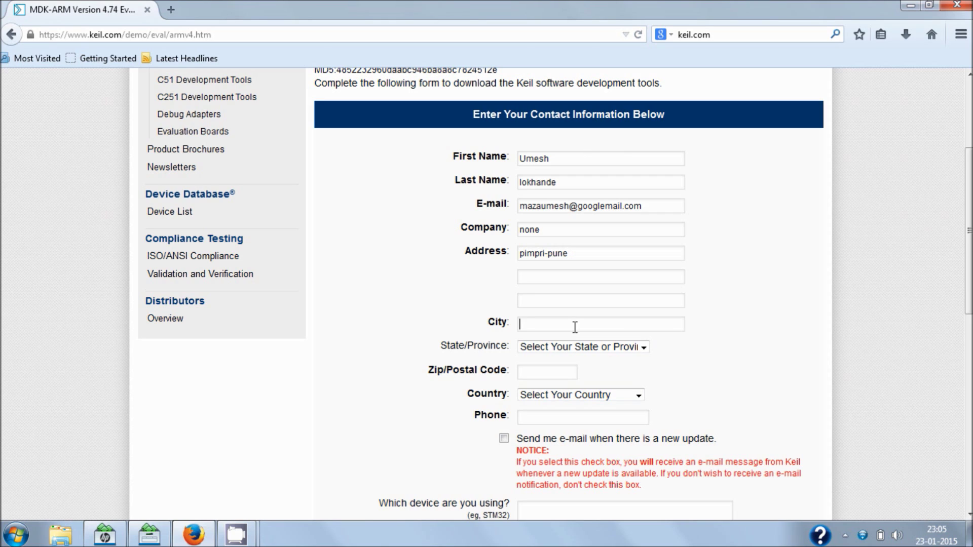
text(pune)
click(593, 347)
click(569, 116)
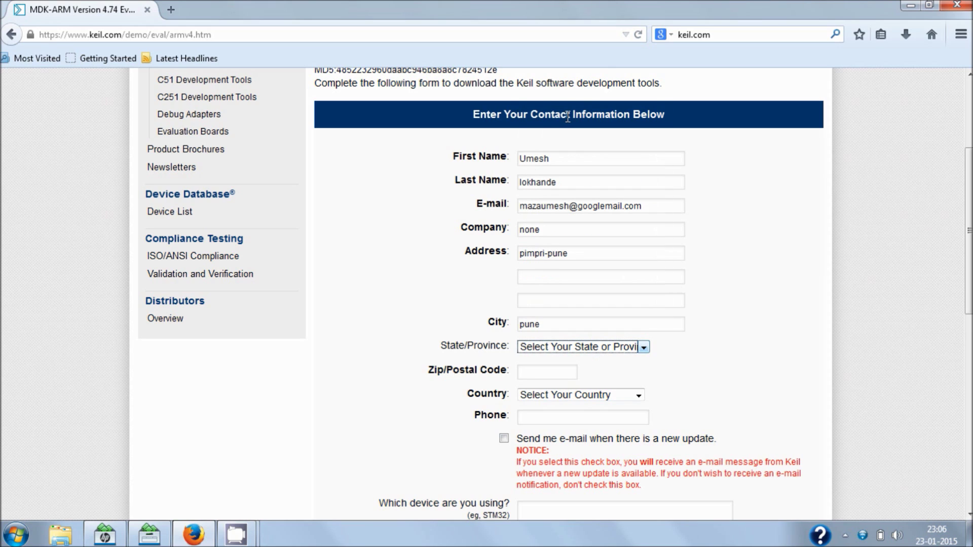
click(552, 373)
text(4)
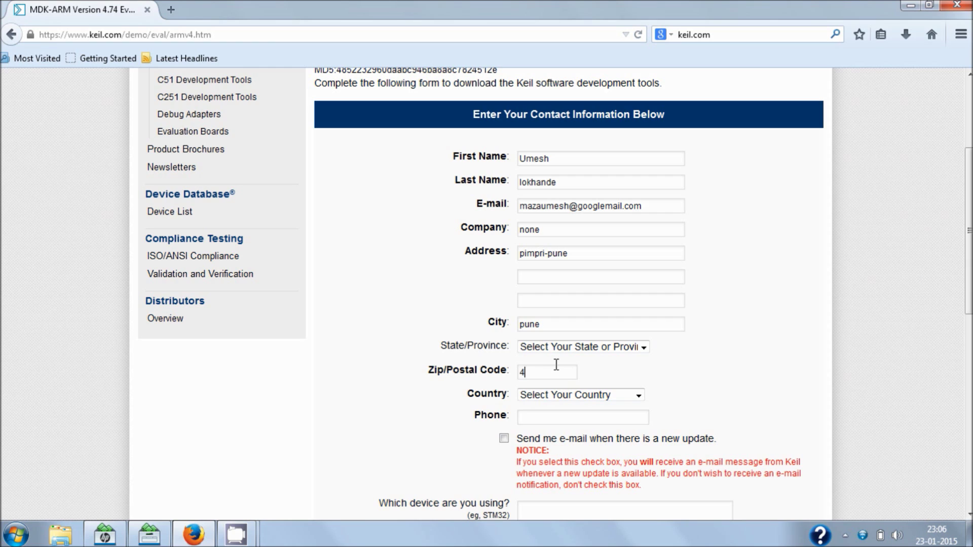
text(11018)
click(593, 396)
scroll(601, 376, down, 7)
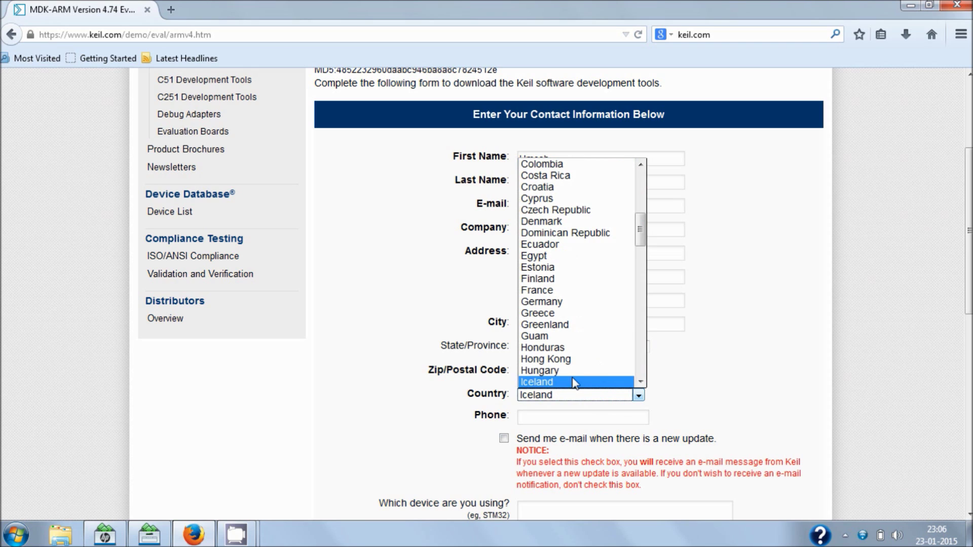
scroll(575, 383, down, 2)
click(548, 325)
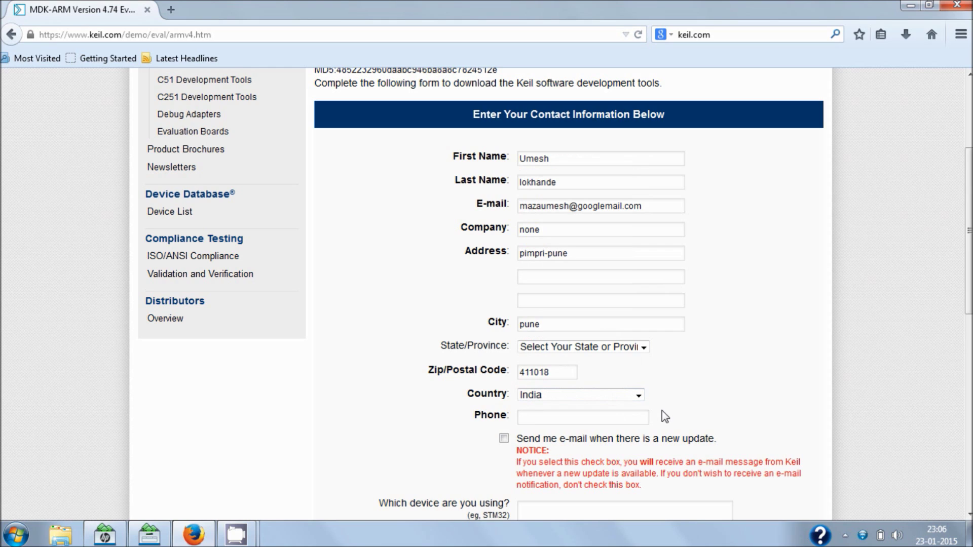
key(Tab)
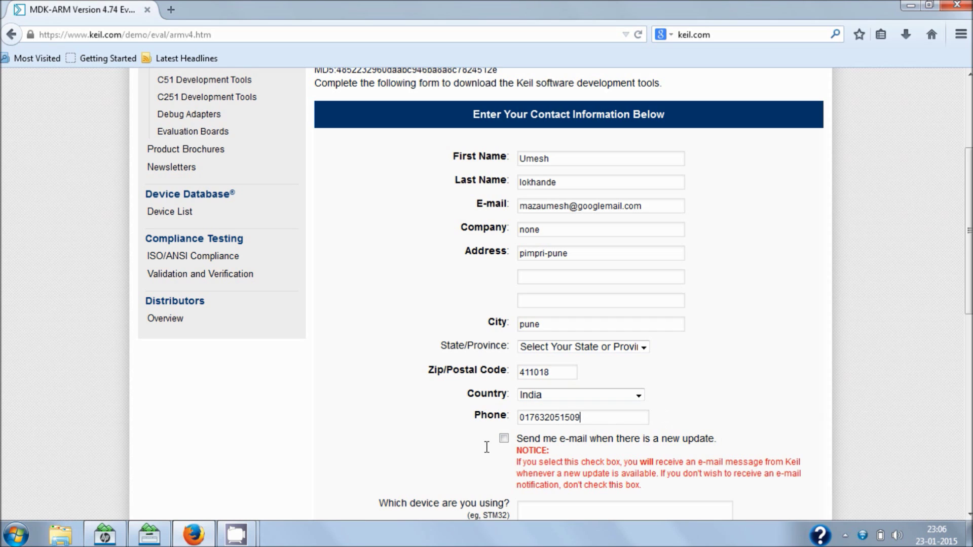
click(504, 439)
scroll(774, 277, down, 1)
scroll(775, 278, down, 3)
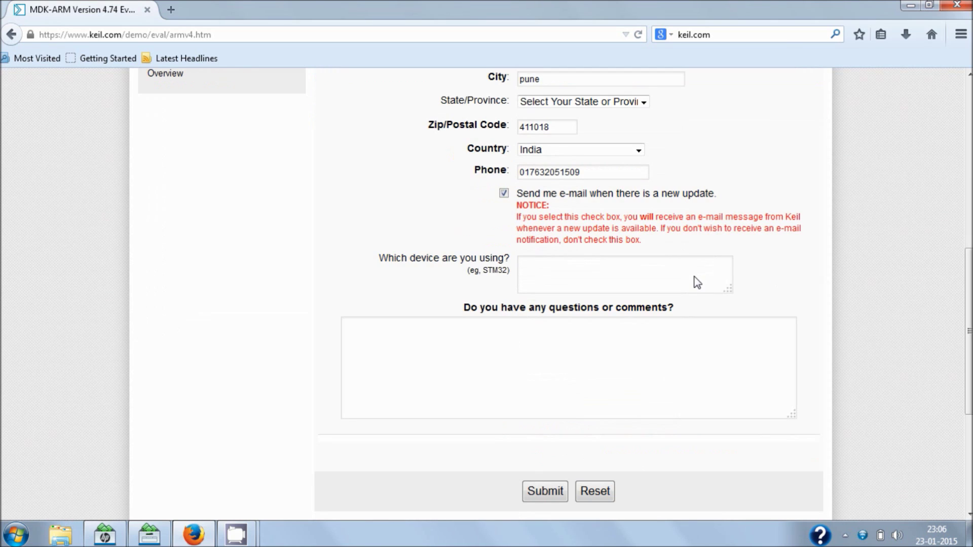
click(545, 492)
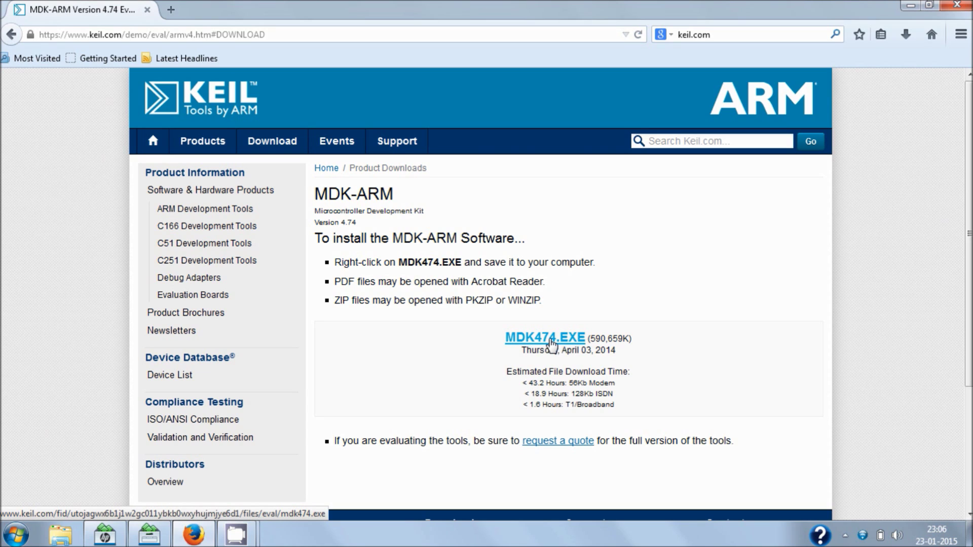
Download the MDK474.EXE installer and save the file to the computer
click(552, 344)
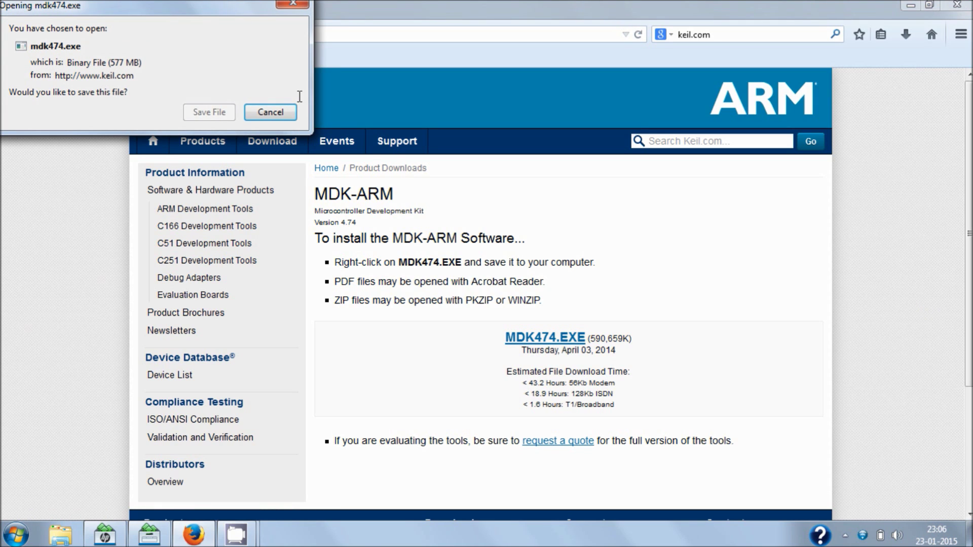
drag(152, 6, 535, 212)
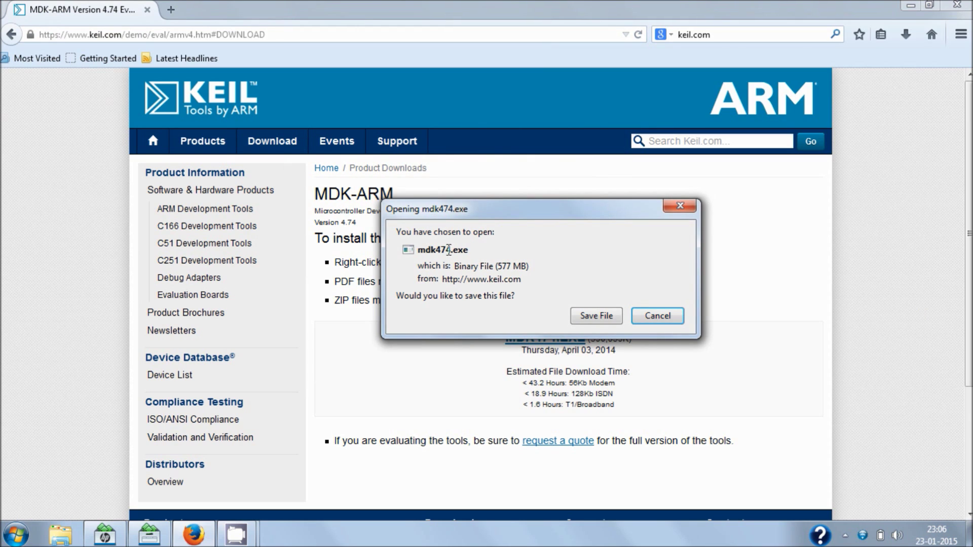
click(596, 317)
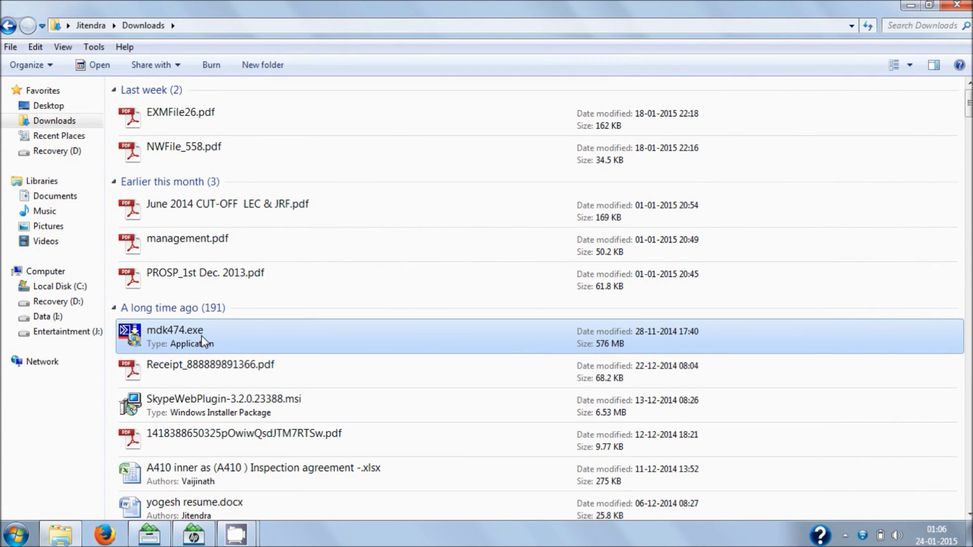
Run mdk474.exe from the Downloads folder
double_click(205, 332)
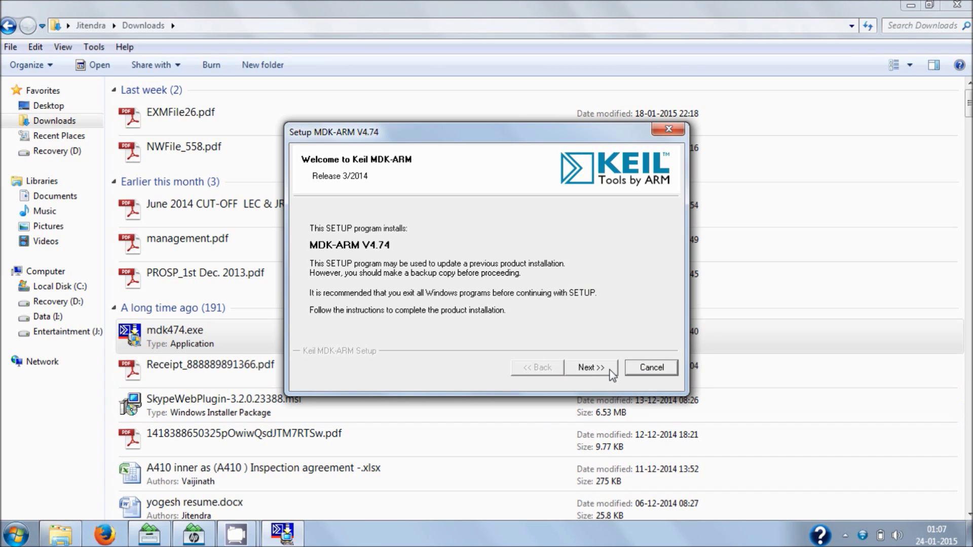
Pass the welcome page, tick 'I agree to all the terms', and accept C:\Keil as destination
click(612, 374)
click(315, 331)
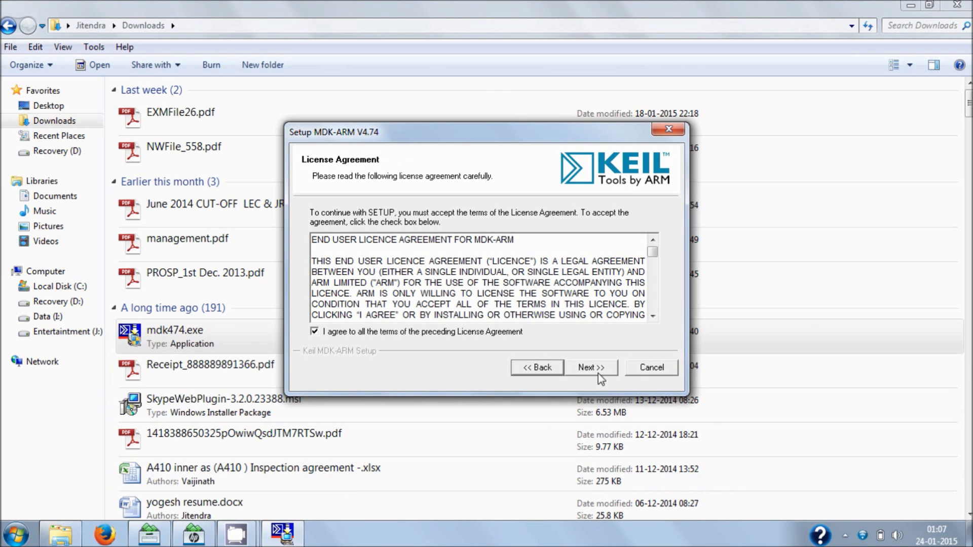
click(591, 368)
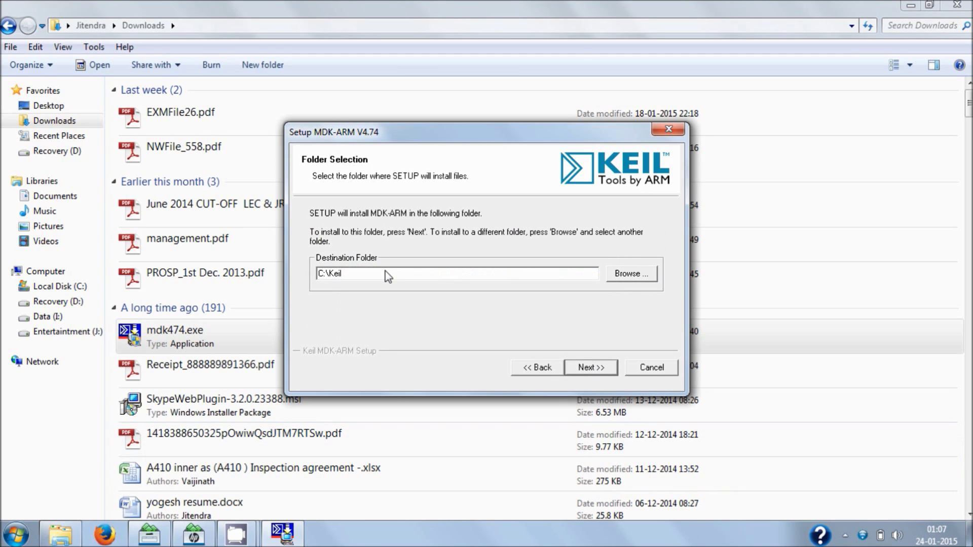
click(591, 367)
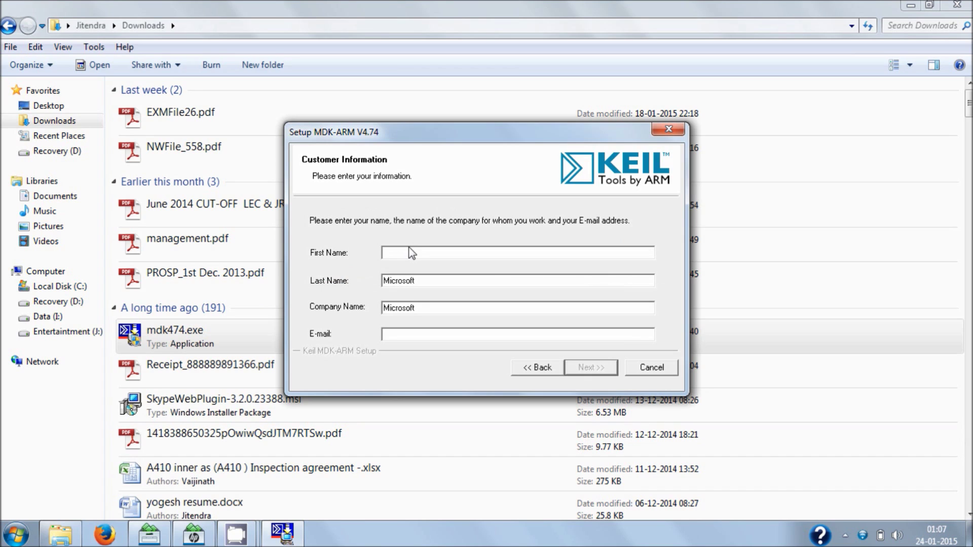
Enter first name, last name, company and e-mail as customer information, then begin installing
key(Tab)
key(Tab)
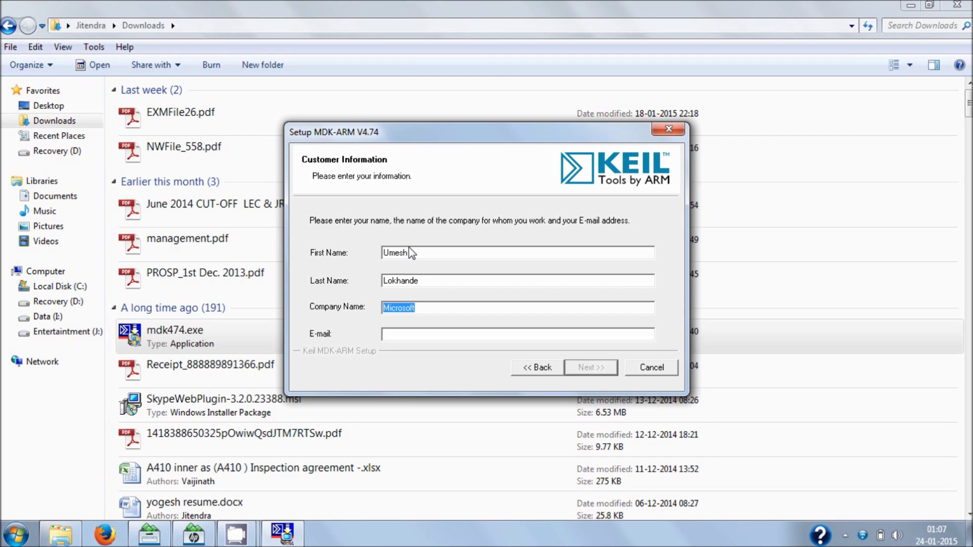
key(Tab)
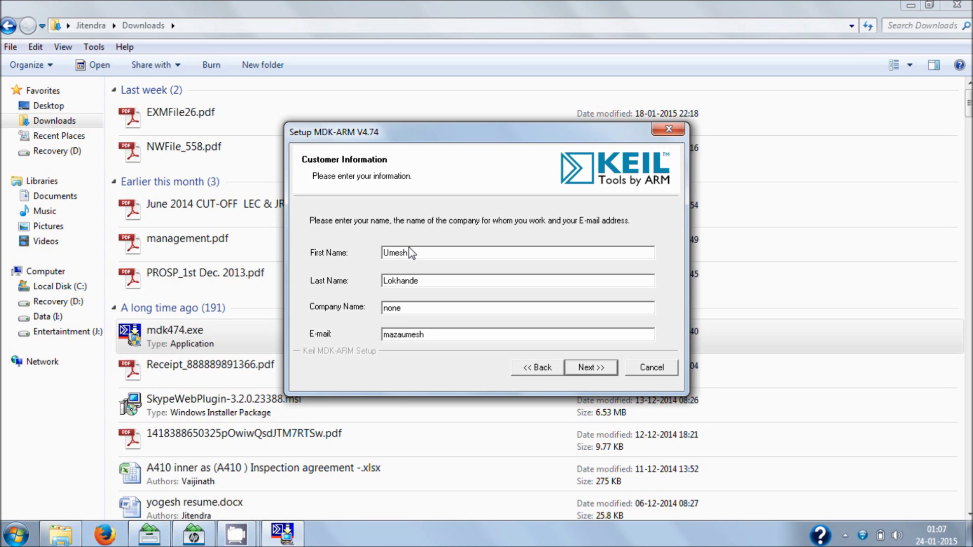
click(593, 371)
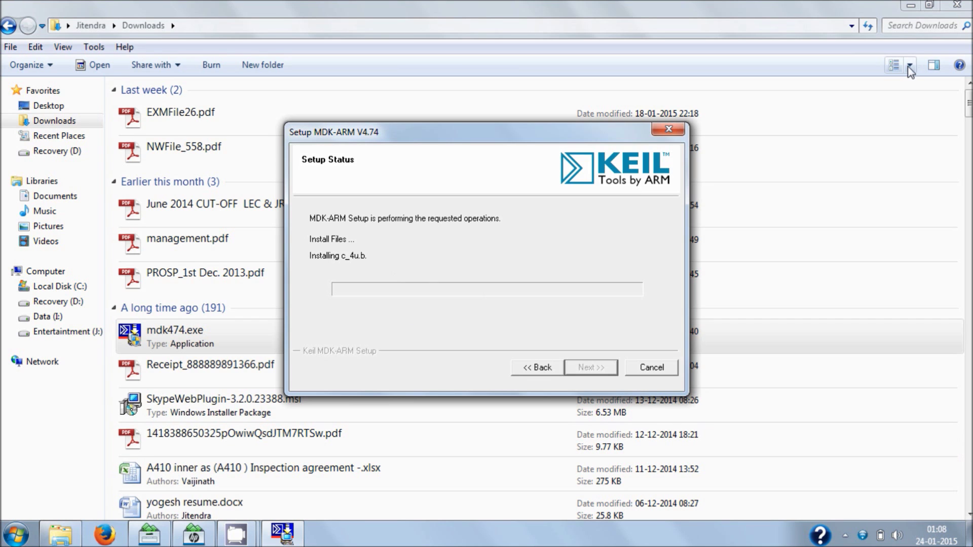
Minimize Explorer, reposition the setup window, and wait until all files install
click(912, 6)
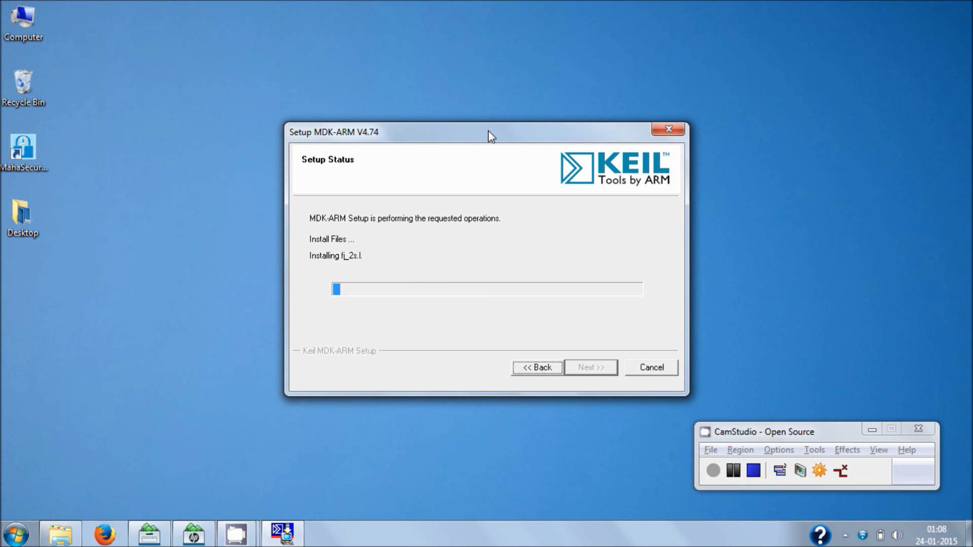
drag(488, 130, 503, 120)
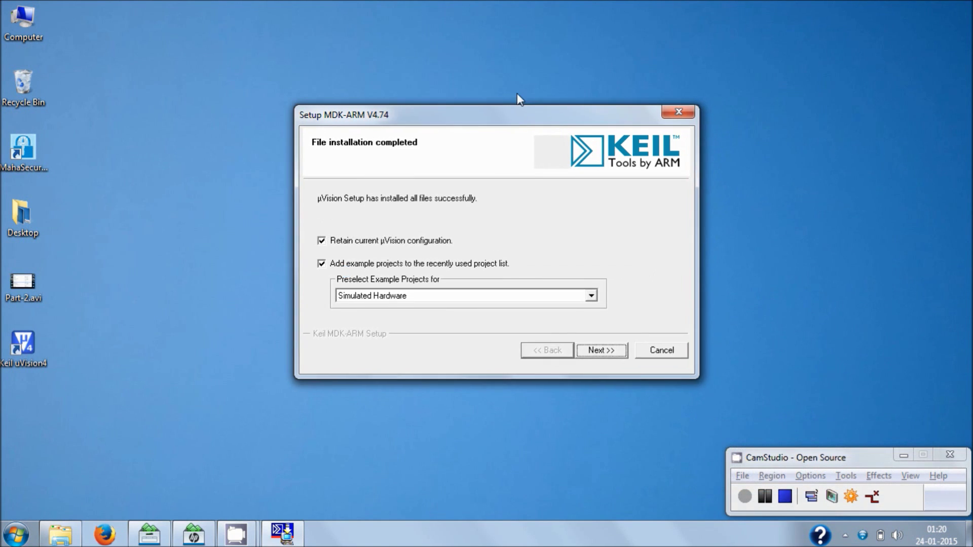
drag(519, 111, 501, 81)
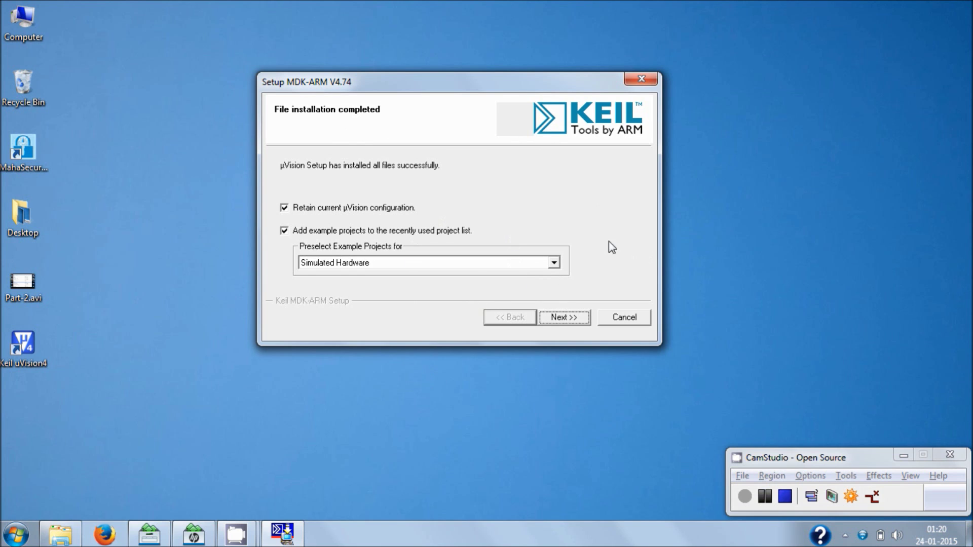
Move past the completion page and finish setup, launching the ULINK driver installer
click(577, 323)
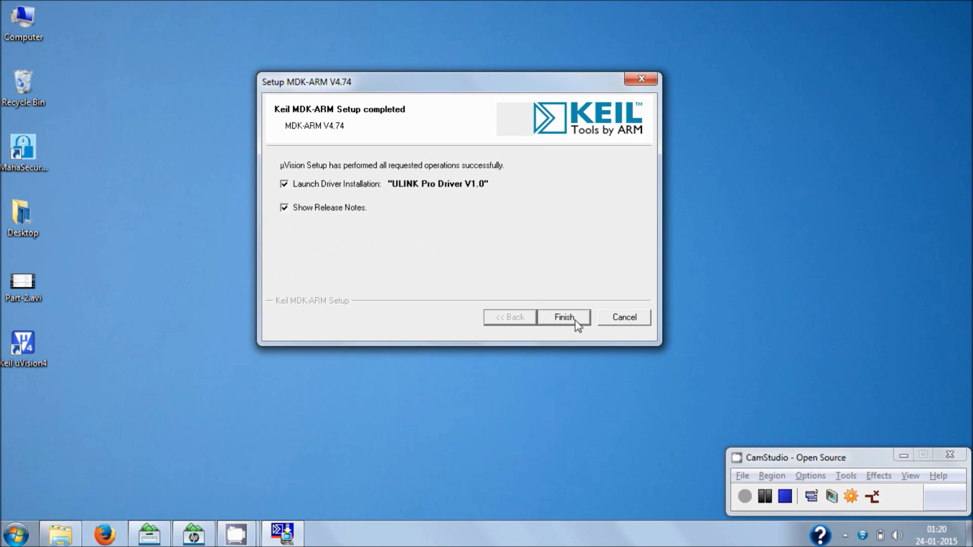
click(565, 316)
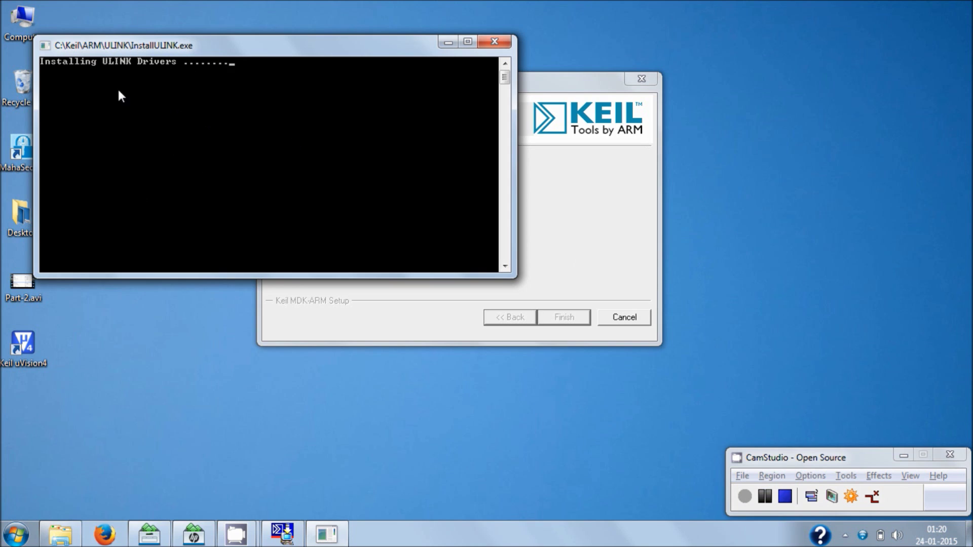
Move the InstallULINK console aside while the ULINK driver installation finishes
drag(350, 46, 411, 54)
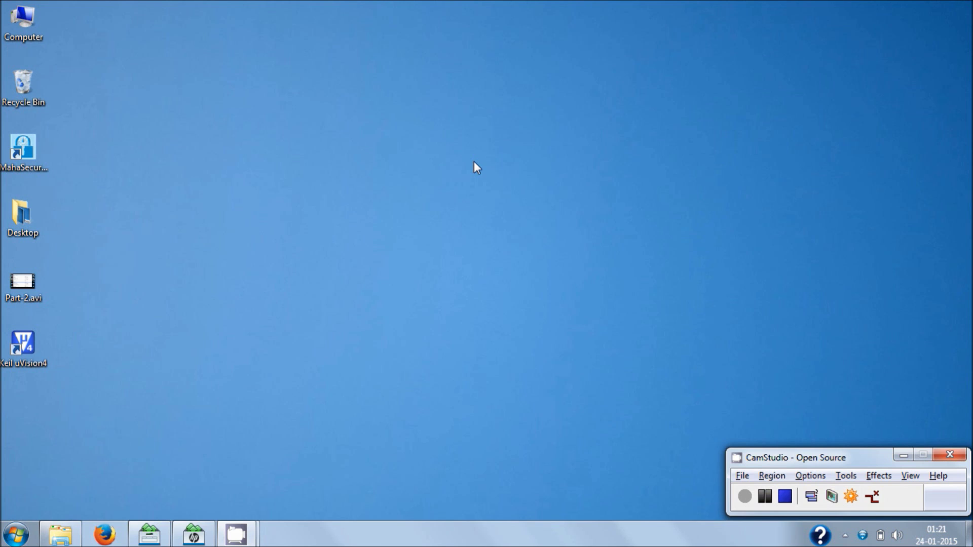
Launch Keil µVision4 from its desktop shortcut to open the Blinky project
double_click(31, 344)
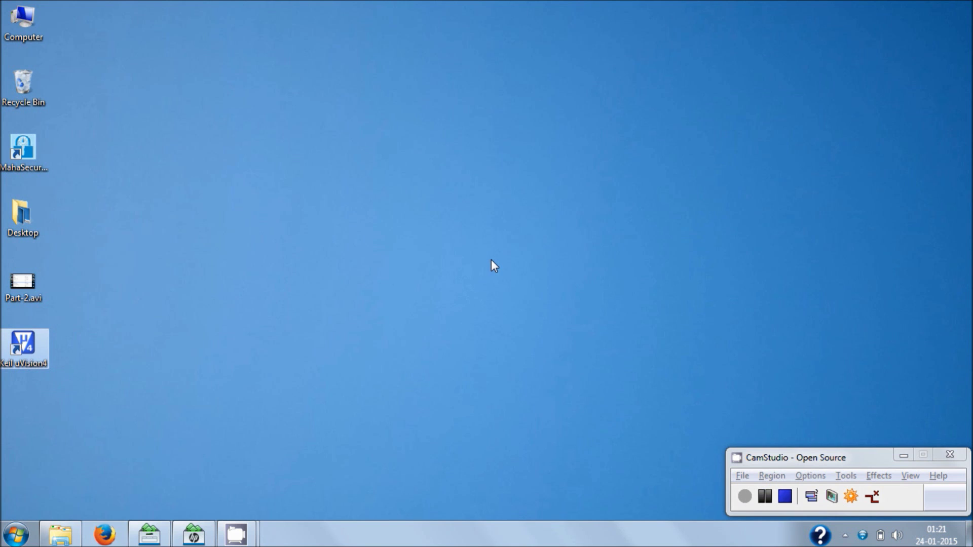
key(Return)
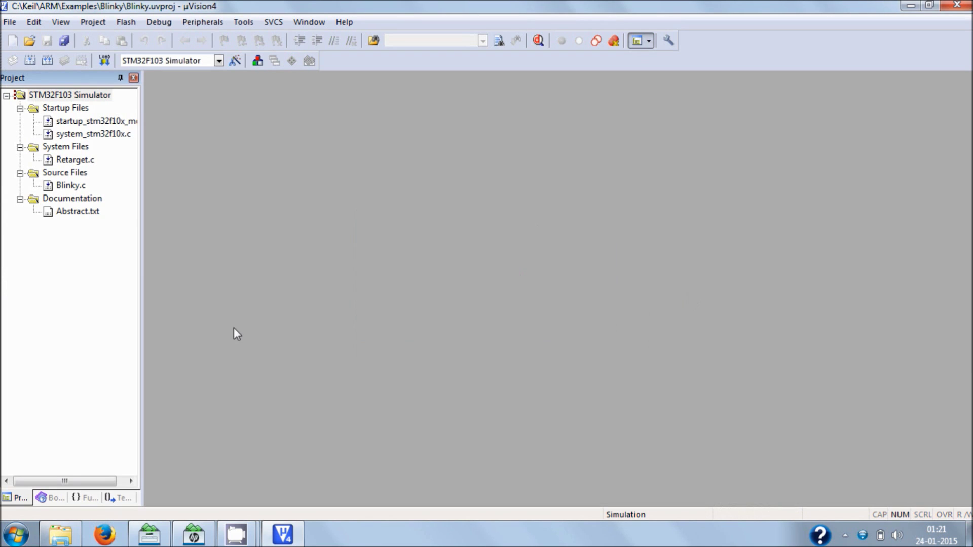
Reset the µVision4 window layout to defaults via Window > Reset View to Defaults
click(309, 22)
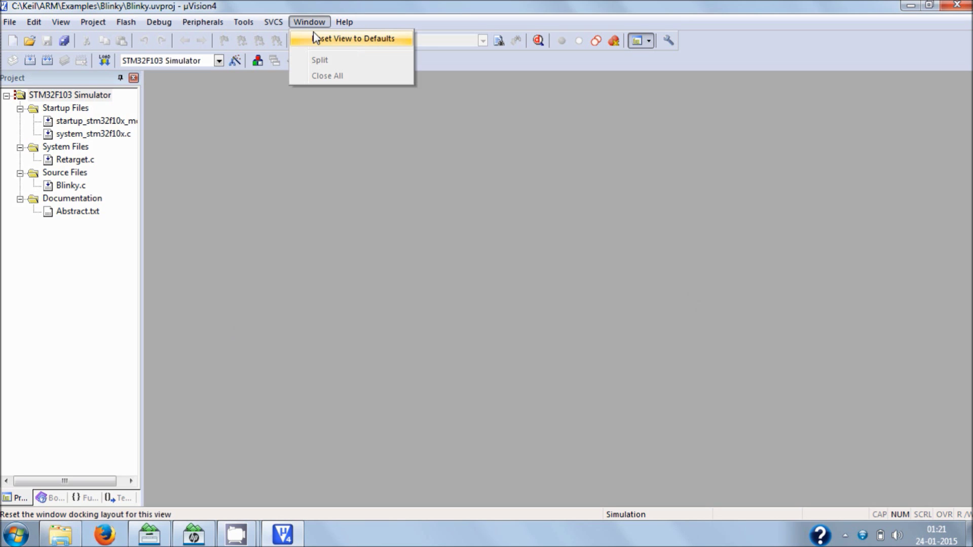
click(353, 39)
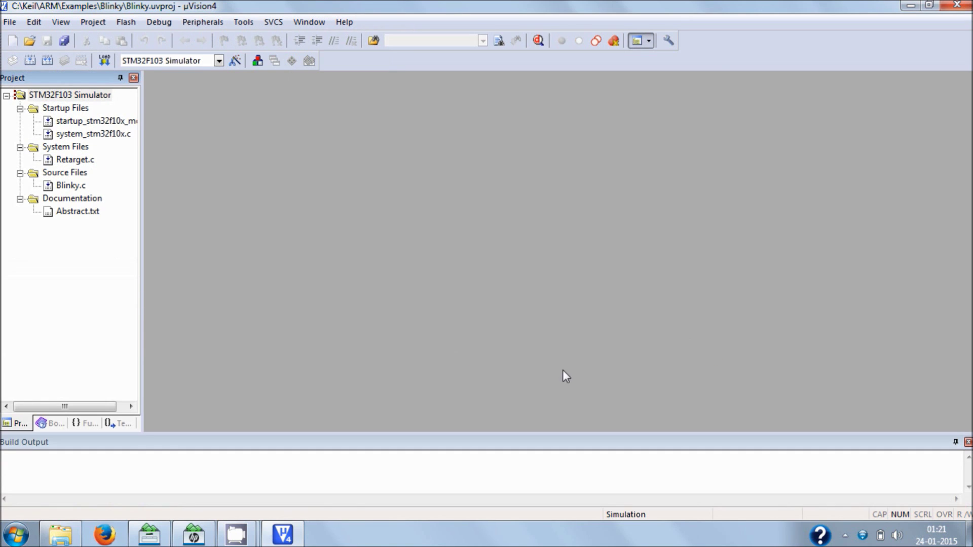